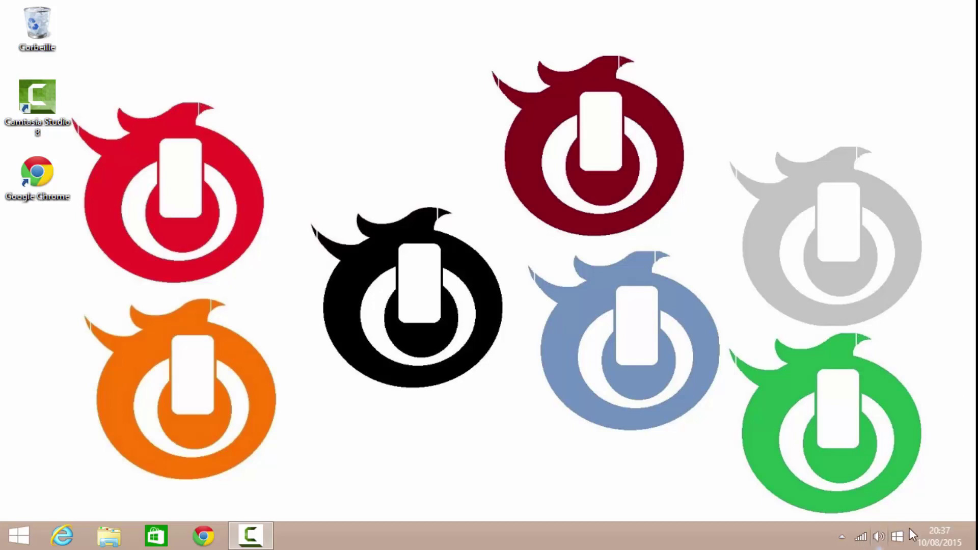
- Open the Get Windows 10 upgrade offer, then close its window
left_click(899, 541)
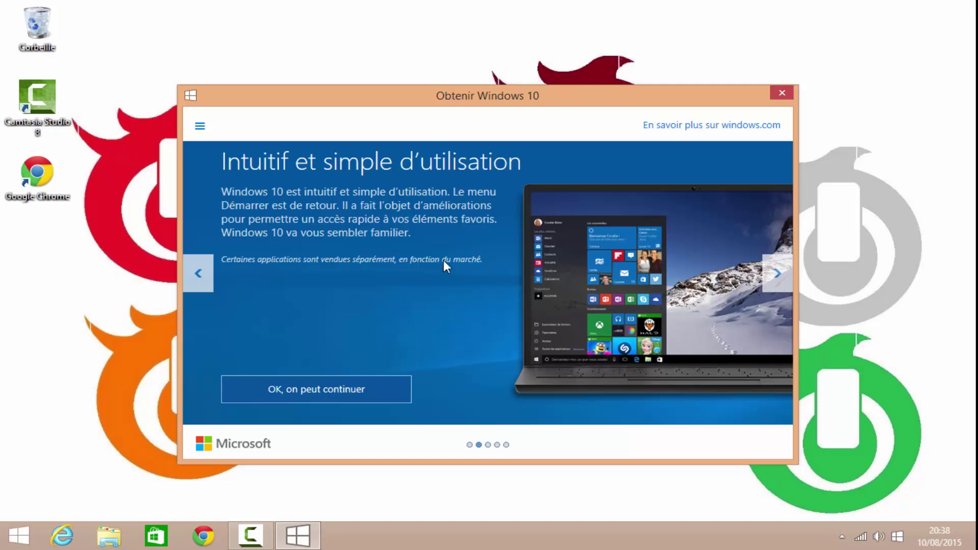
left_click(558, 15)
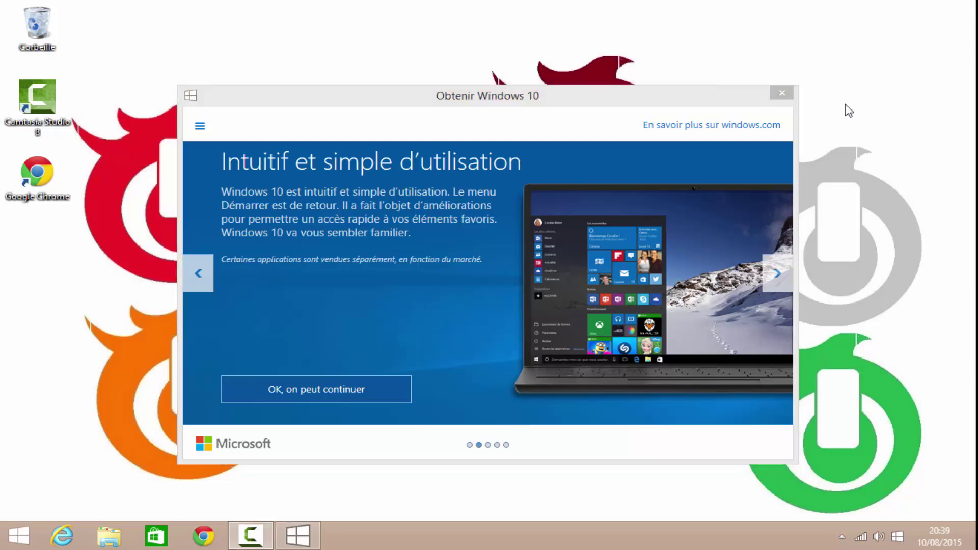
left_click(782, 93)
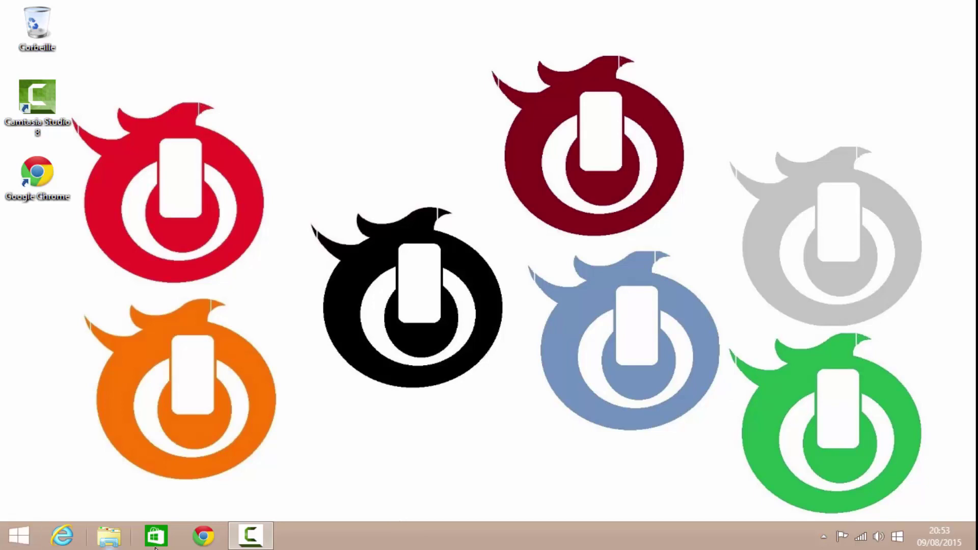
- Search Google in Chrome for 'windows 10 iso' and open the 'ISO Windows 10 - Microsoft' result
left_click(202, 542)
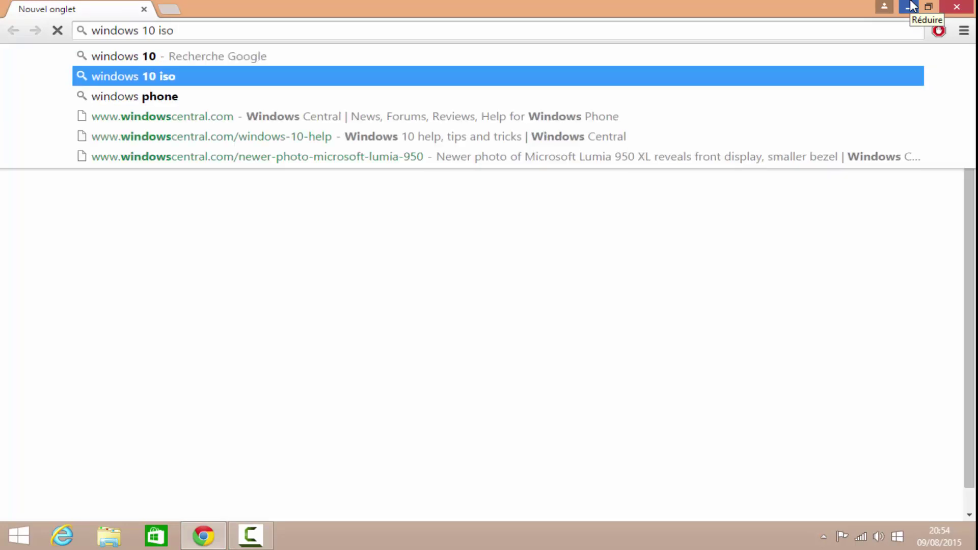
key("Return")
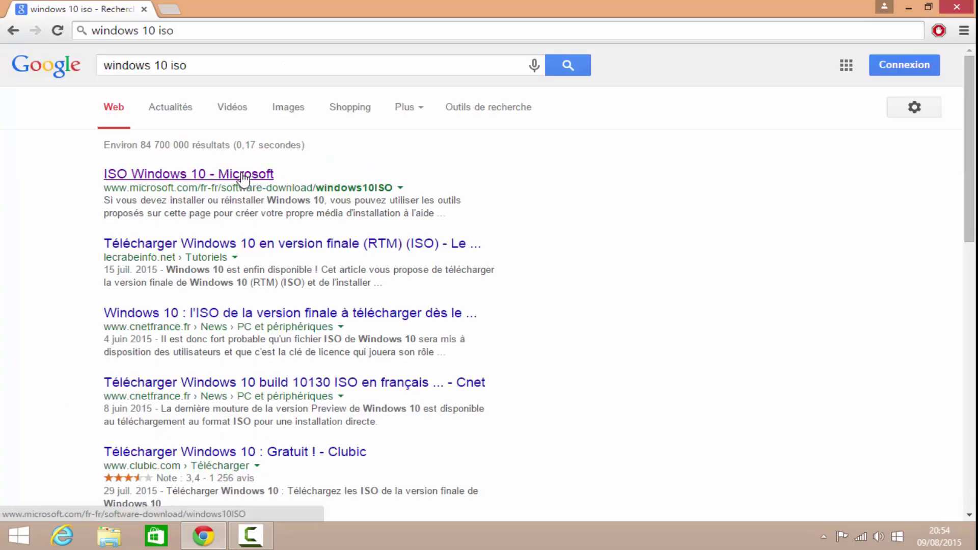
left_click(244, 178)
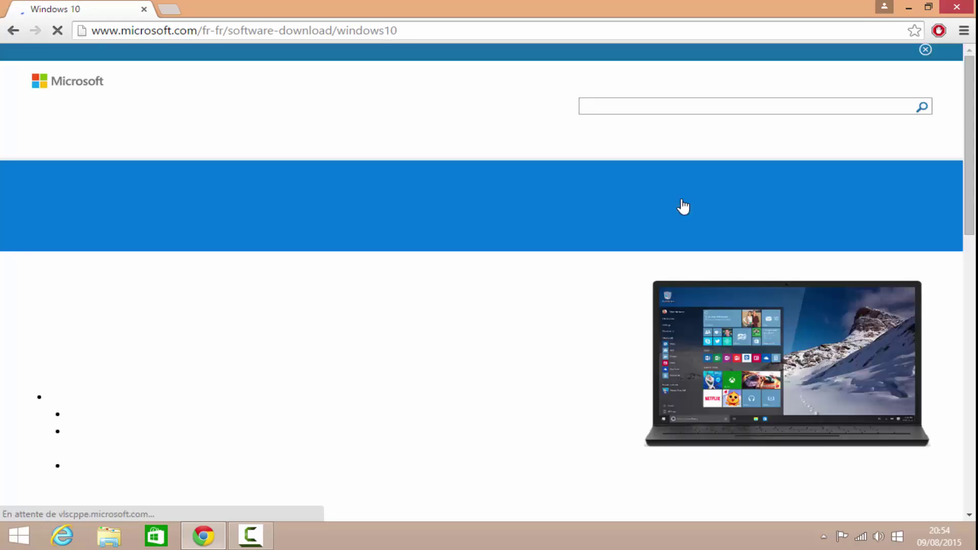
- Download the 64-bit media creation tool, MediaCreationToolx64.exe (18,7 Mo), from Microsoft's page
scroll(455, 275, "down", 5)
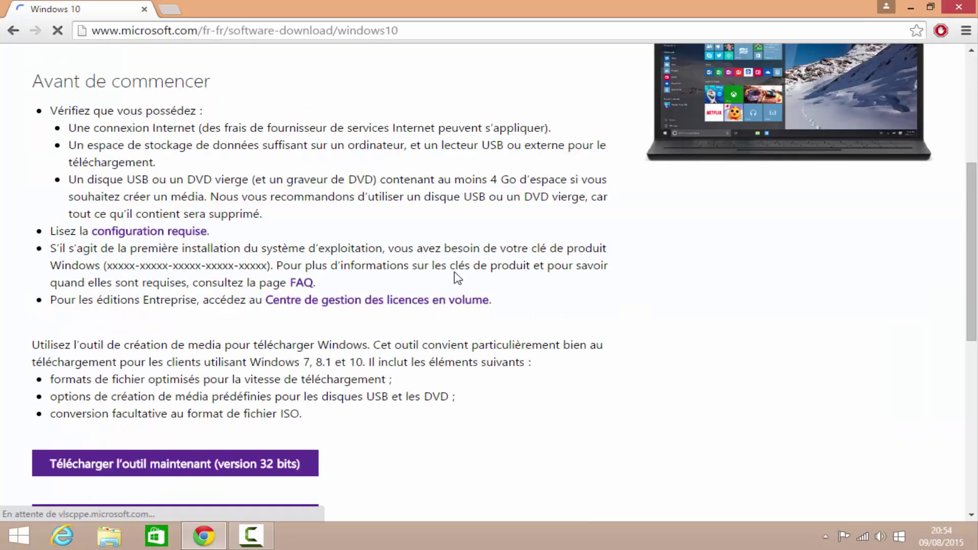
scroll(456, 278, "down", 3)
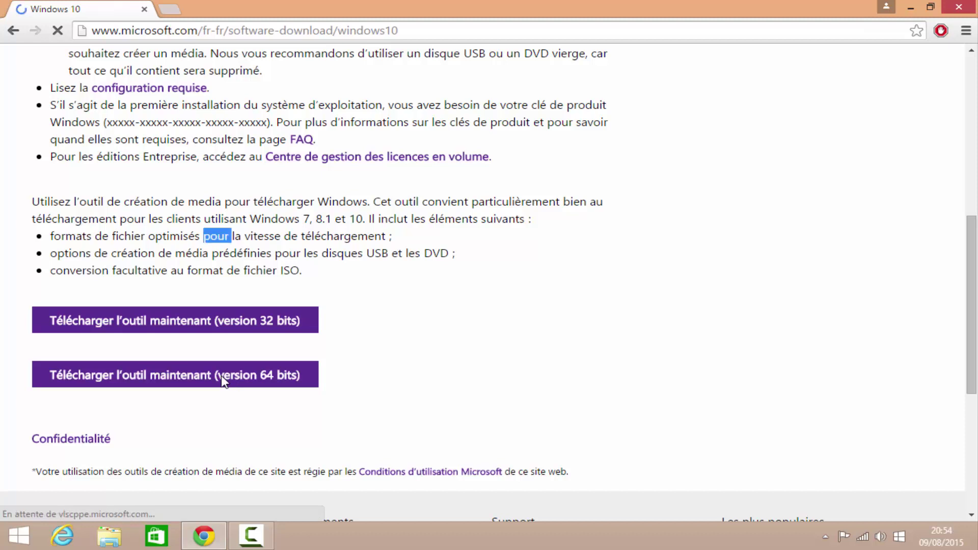
left_click(223, 381)
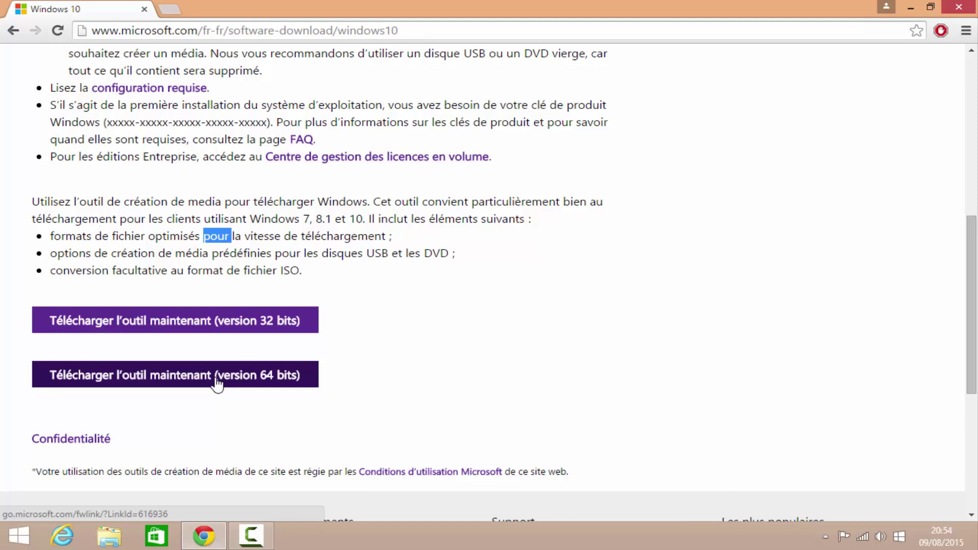
left_click(218, 382)
mouse_move(966, 32)
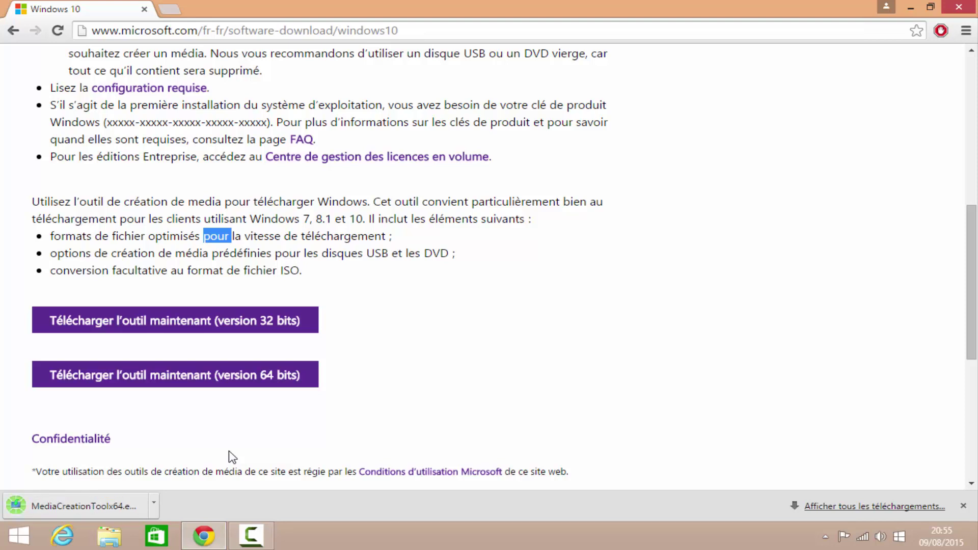
- Run MediaCreationToolx64.exe from Chrome's download bar and bring its setup window to the front
left_click(116, 509)
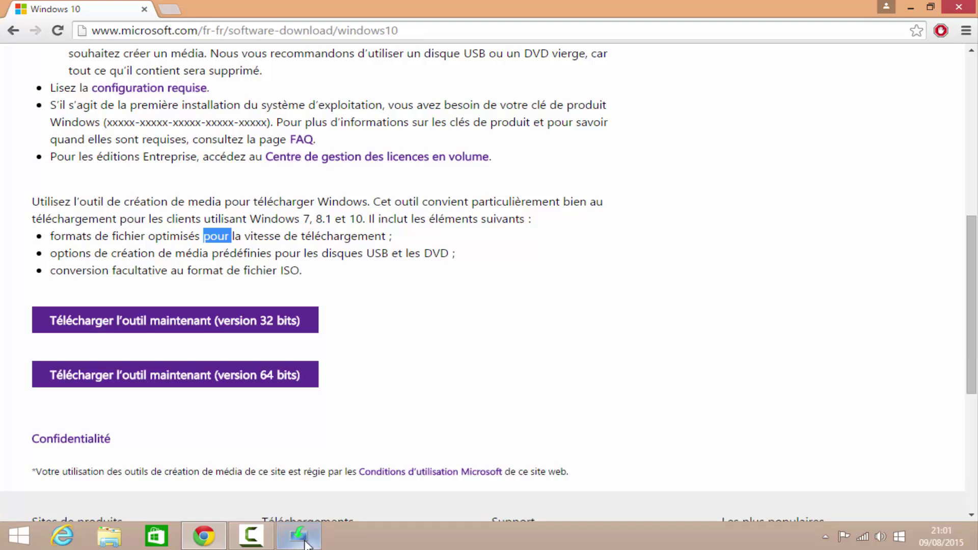
mouse_move(299, 537)
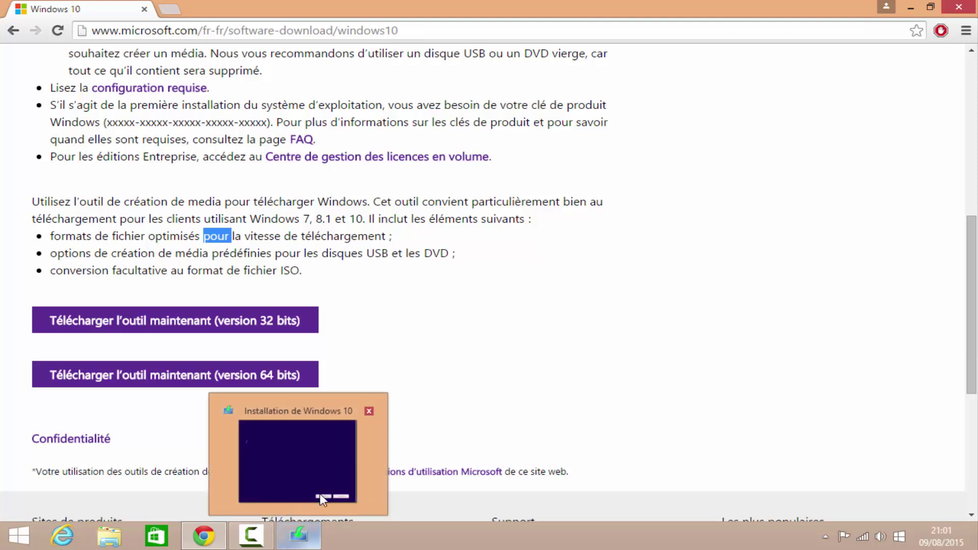
left_click(322, 500)
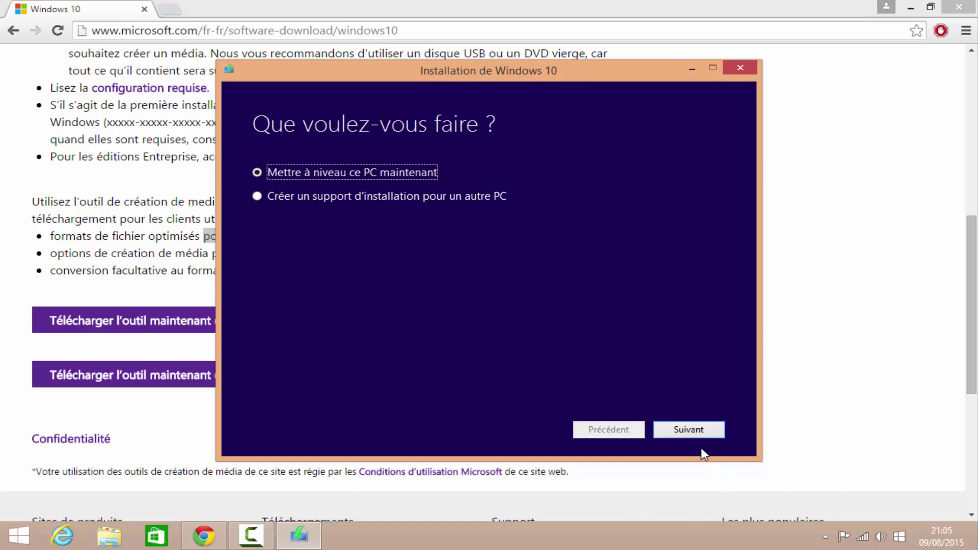
- Proceed with 'Mettre à niveau ce PC maintenant', then cancel the 0% download and close the tool
left_click(678, 428)
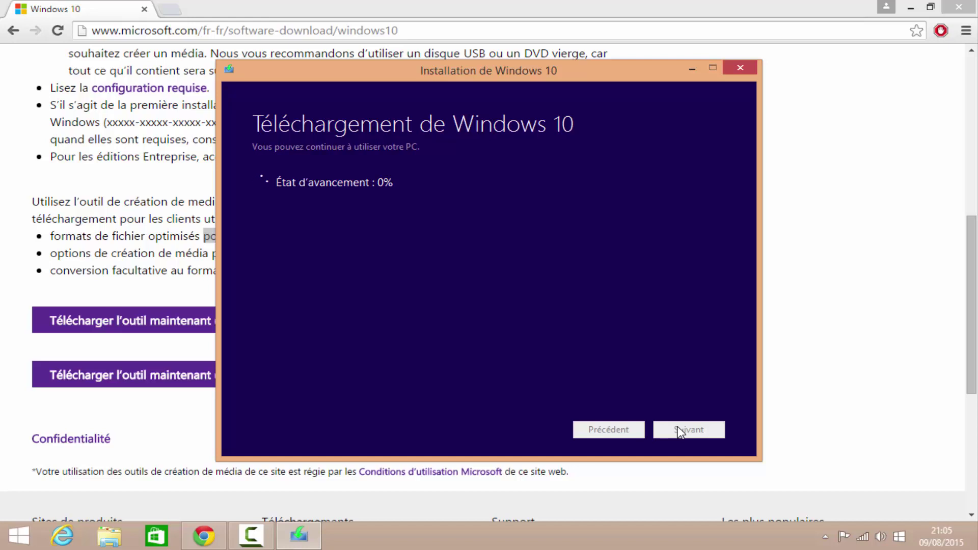
left_click(742, 73)
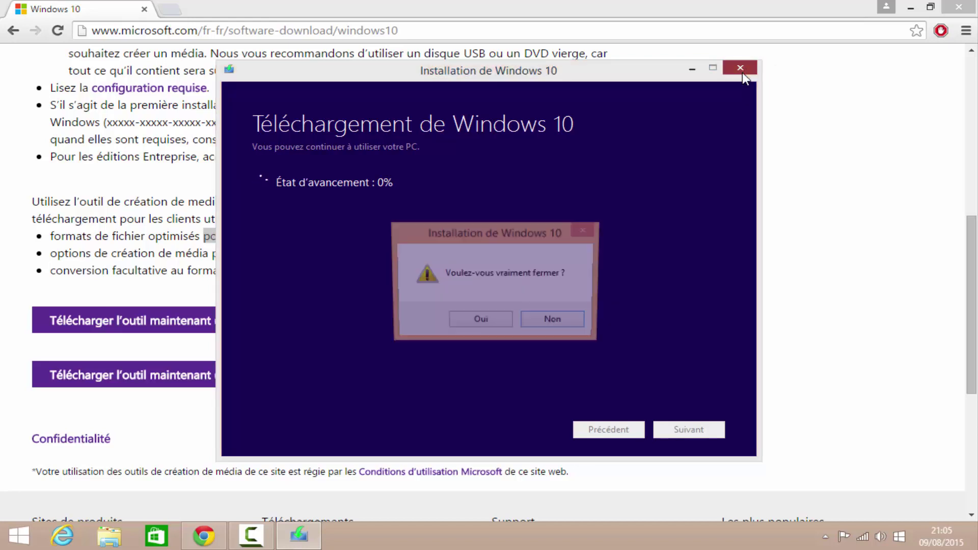
left_click(540, 321)
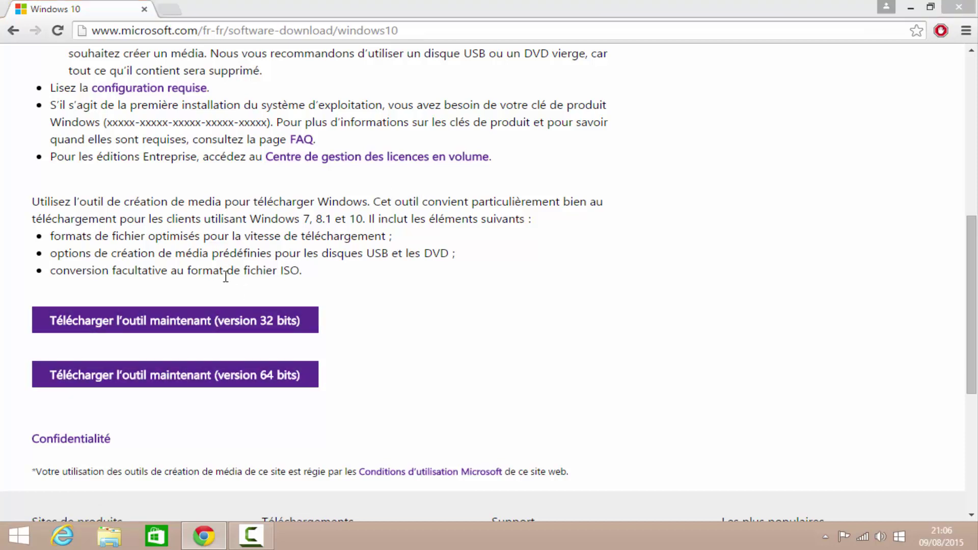
- Open File Explorer at the C:\$Windows.~BT folder
key("super+e")
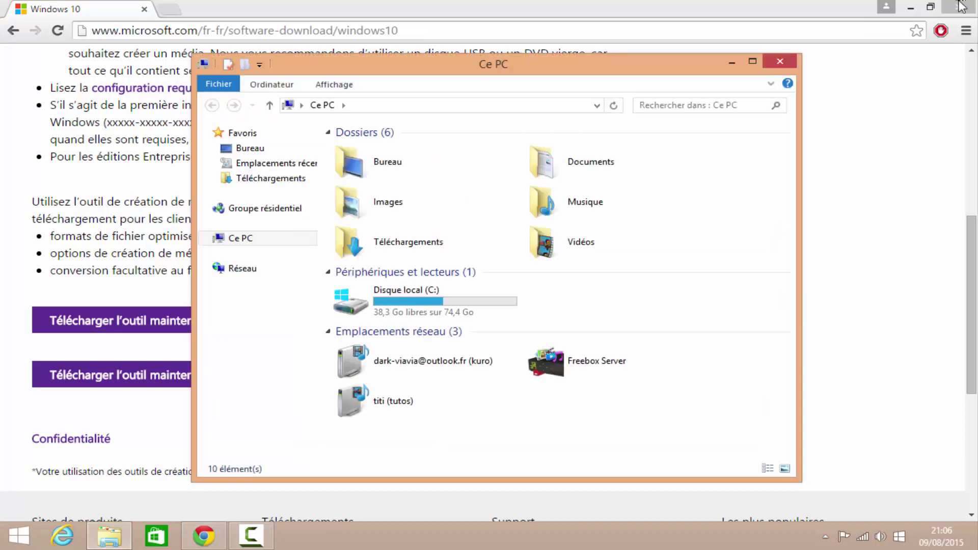
left_click(491, 105)
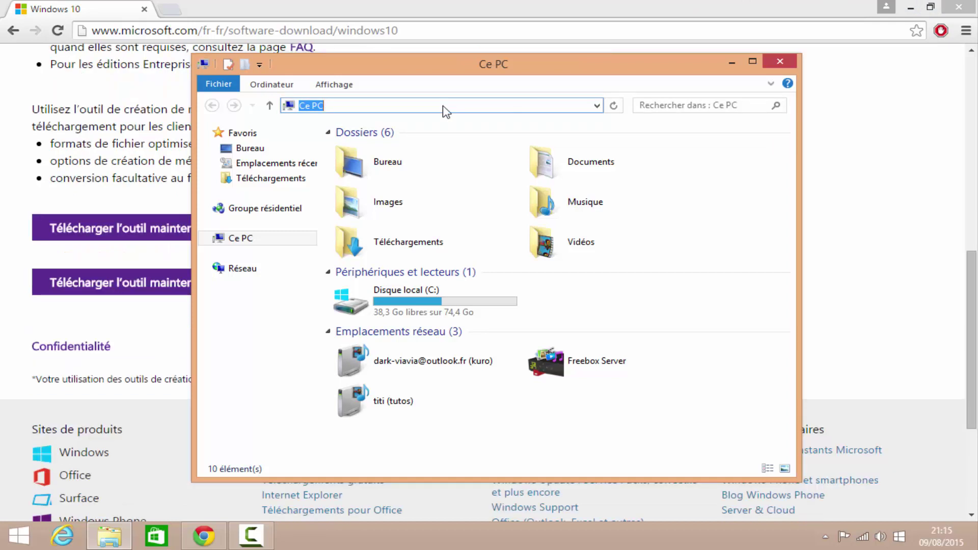
type("c:\\")
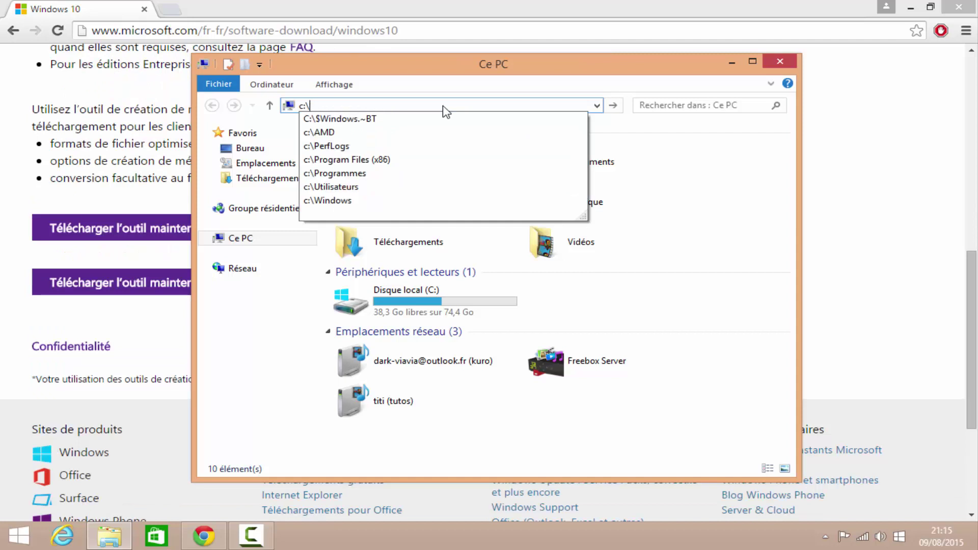
key("Down")
key("Return")
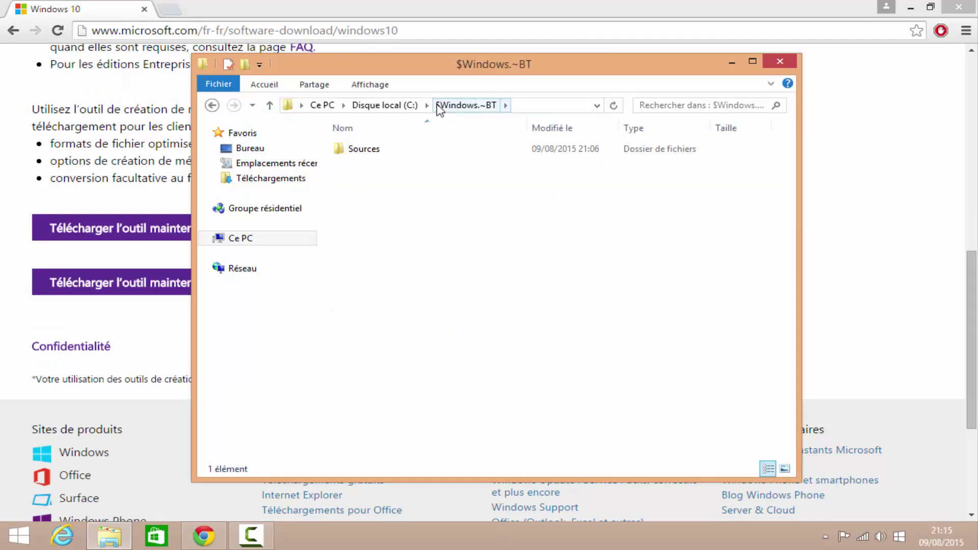
- Show the Sources folder's properties: 1,76 Go in 14 096 files
left_click(360, 150)
right_click(364, 151)
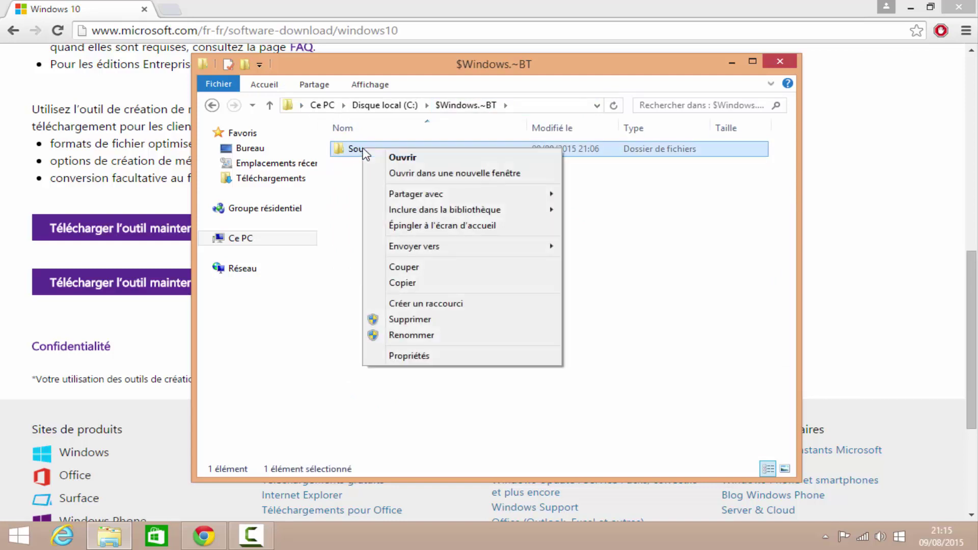
key("Down")
key("Down")
key("Down")
key("Down")
key("Down")
key("Down")
key("Down")
key("Down")
key("Down")
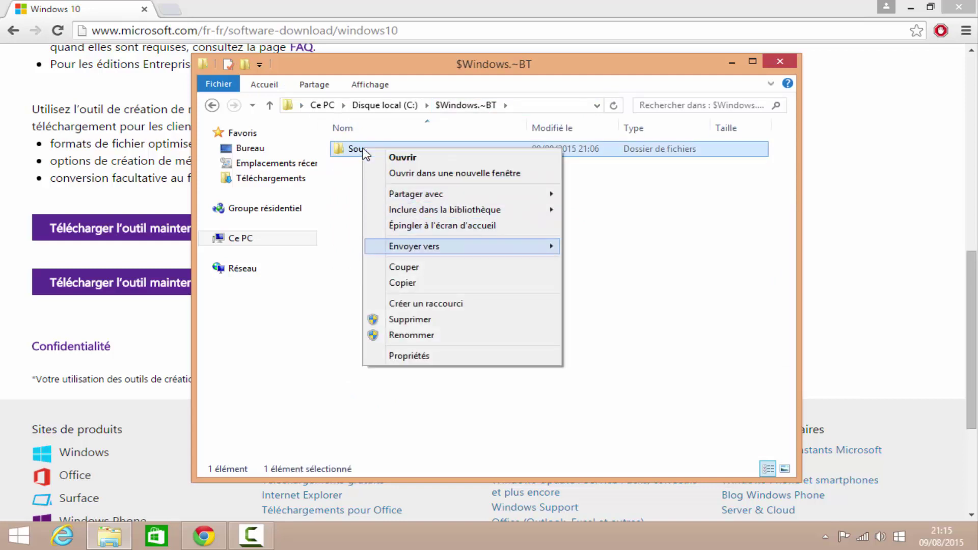
key("Down")
key("Down")
key("Down")
key("Return")
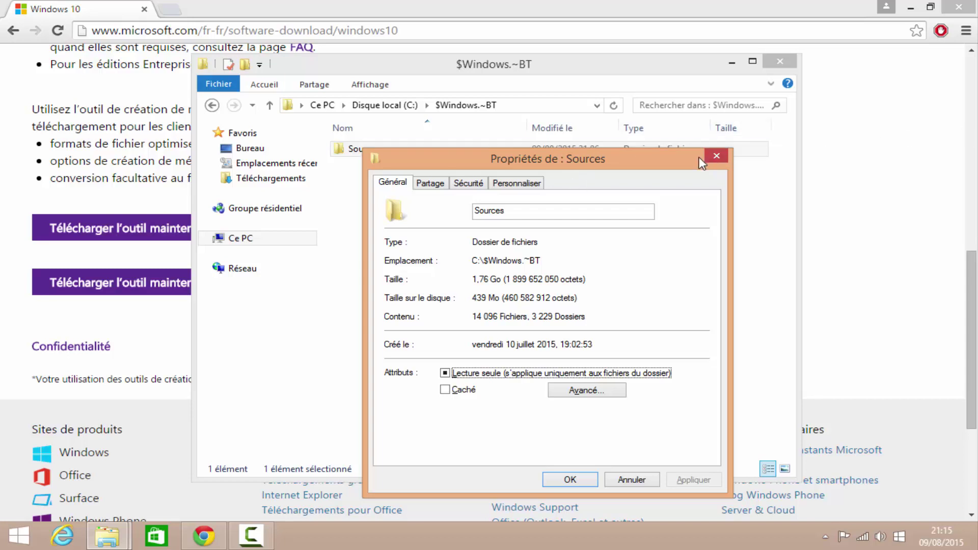
- Close the Sources properties and enter c:\Windows\SoftwareDistribution\Download as the location path
left_click(716, 155)
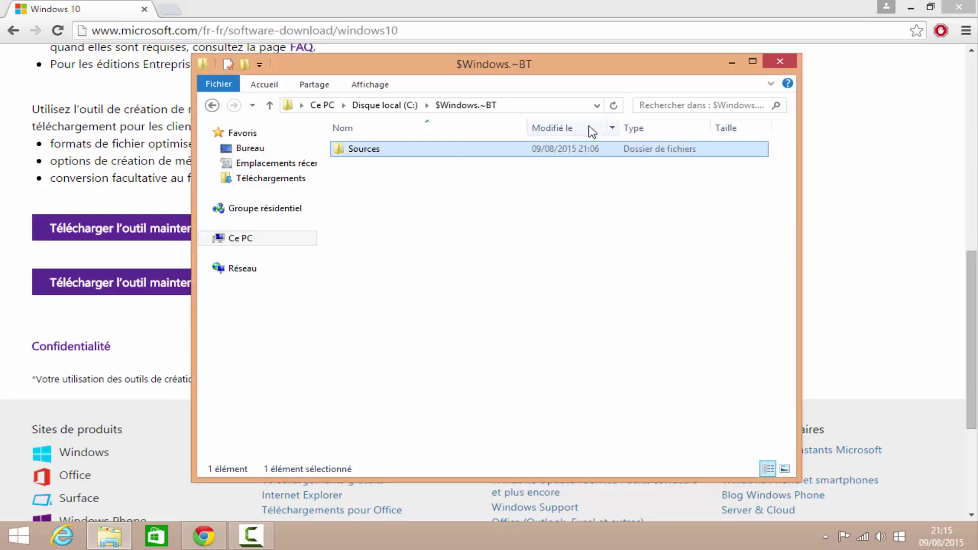
left_click(569, 105)
type("c:\\")
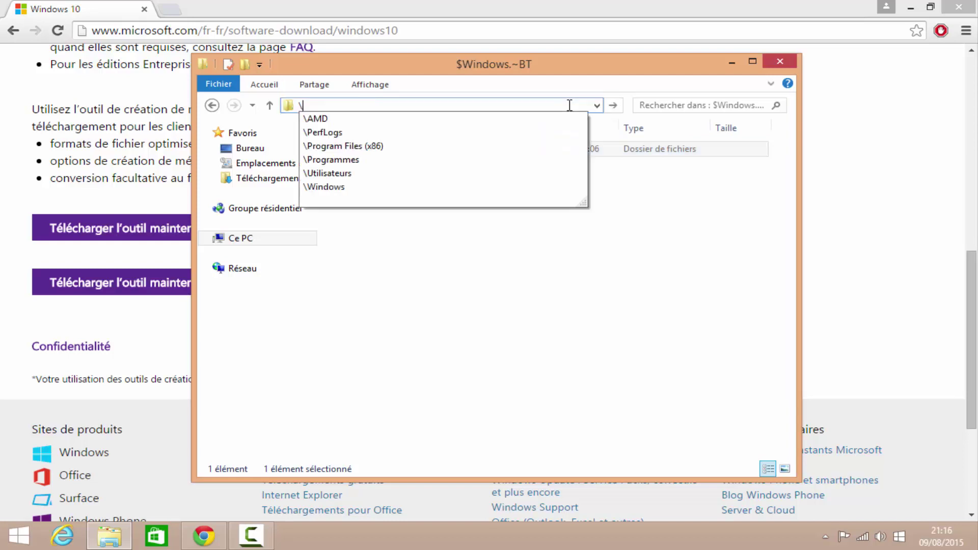
key("BackSpace")
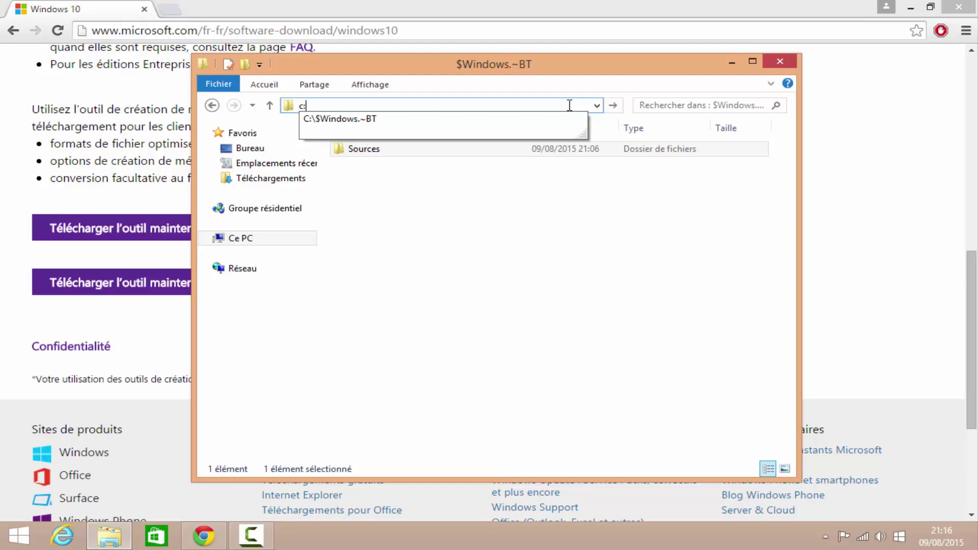
type("\\")
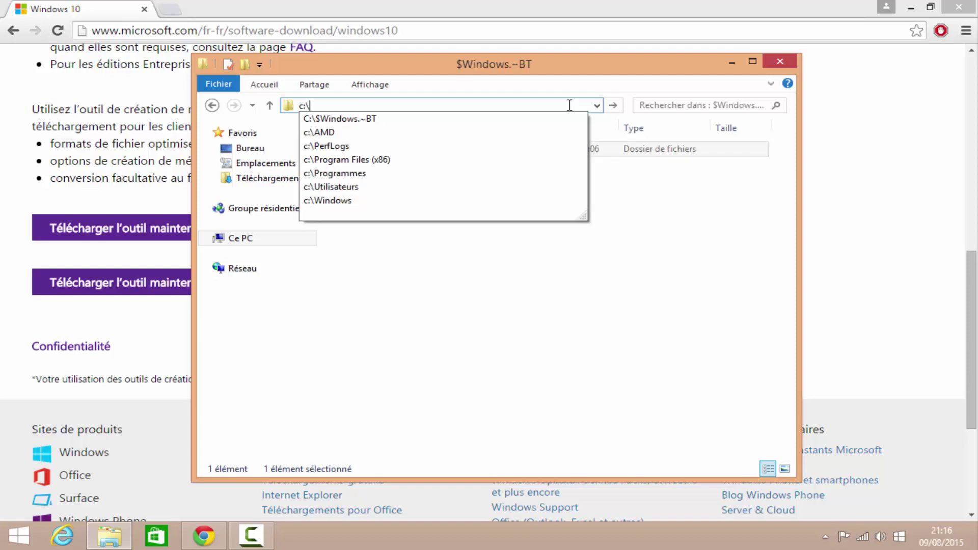
type("xi")
key("BackSpace")
key("BackSpace")
type("w")
key("Down")
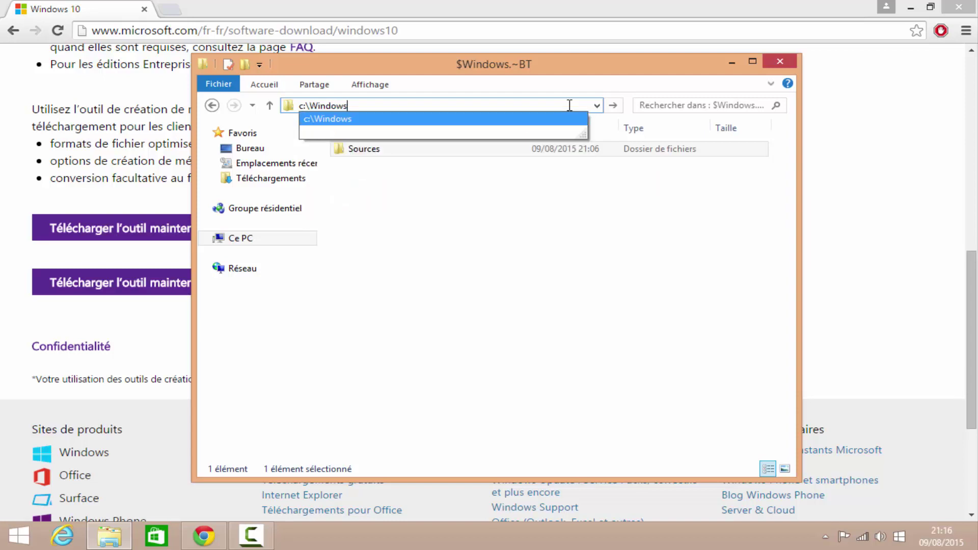
type("\\so")
key("Down")
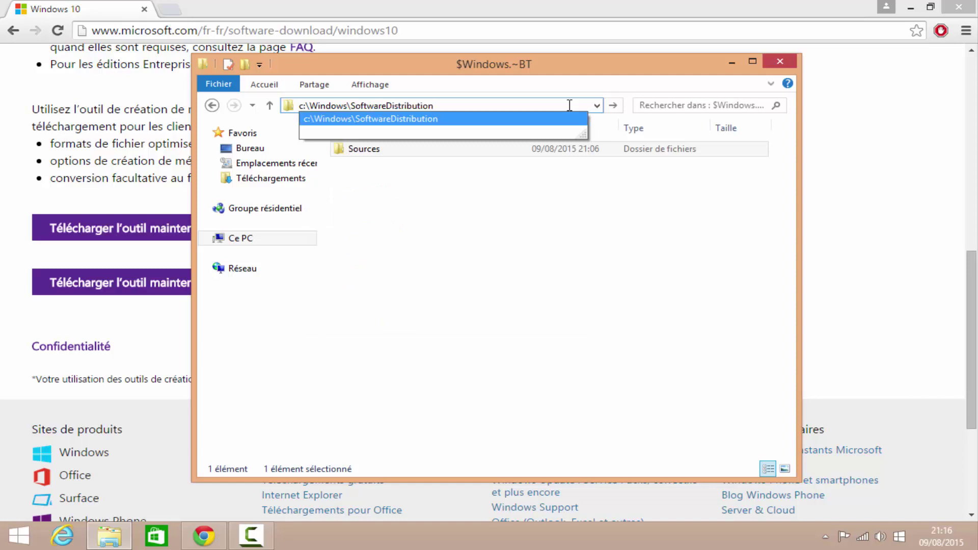
type("\\Win")
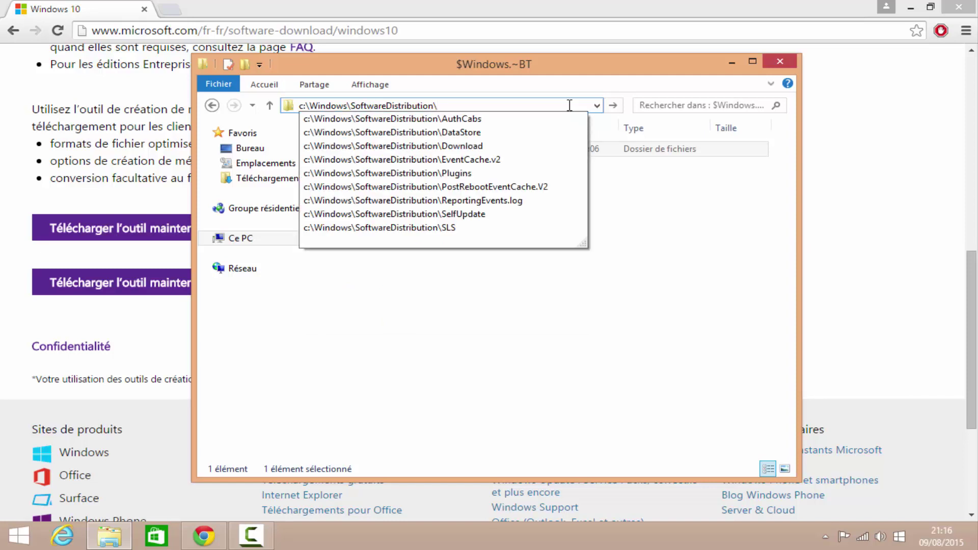
type("d")
key("Down")
key("Down")
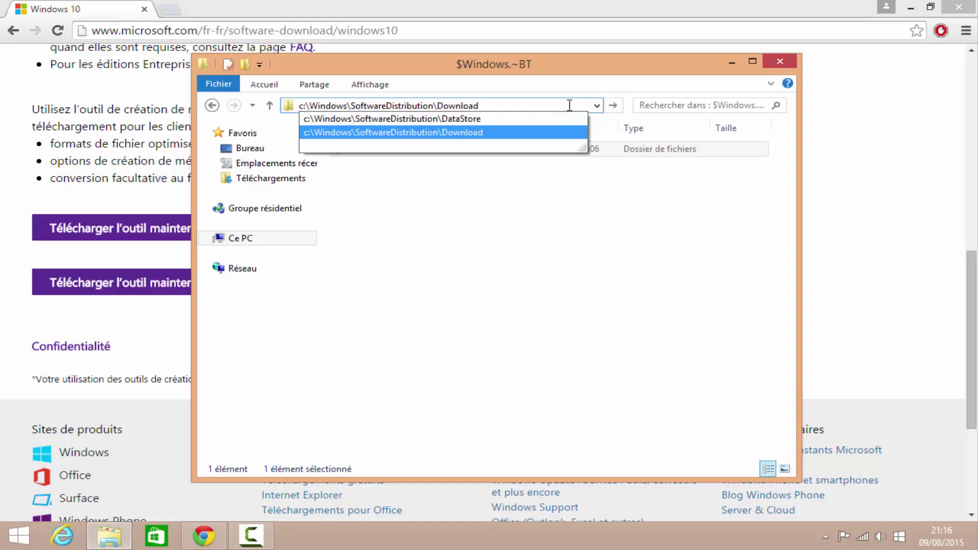
- Go to the Download folder and delete all 24 items, granting administrator permission for all
key("Return")
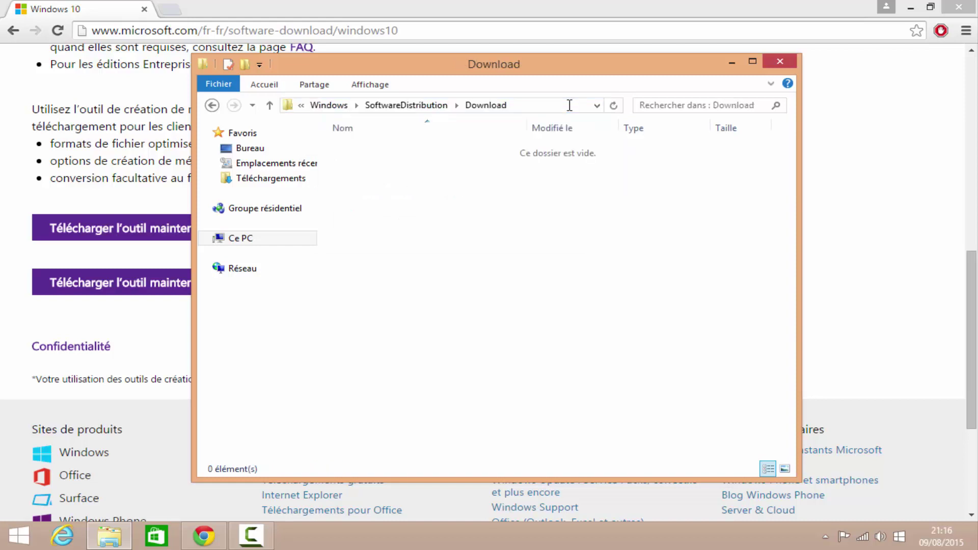
scroll(574, 200, "down", 1)
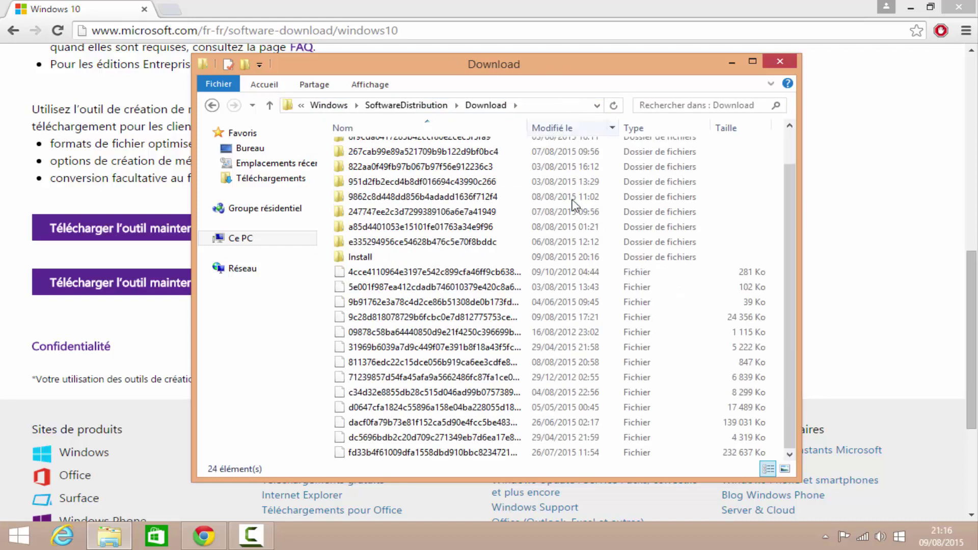
scroll(572, 200, "up", 1)
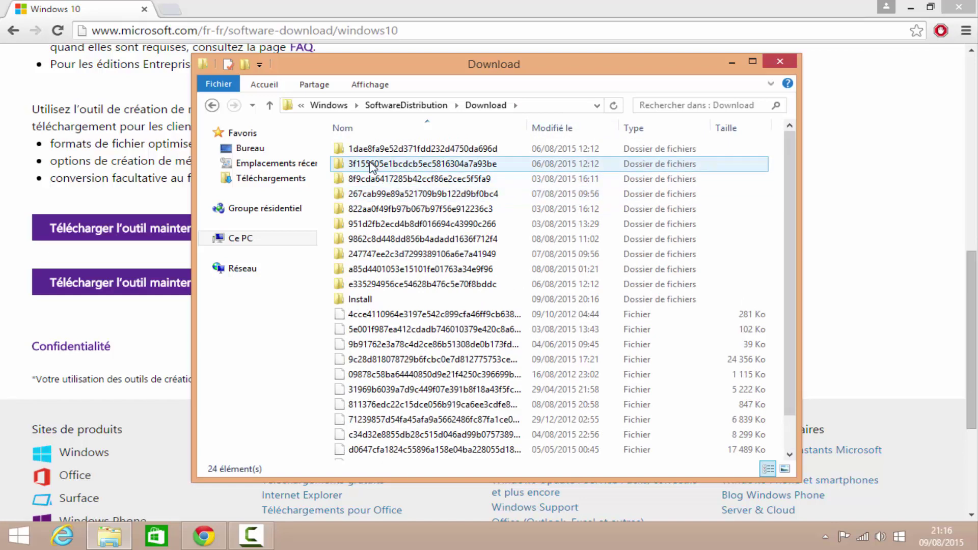
key("ctrl+a")
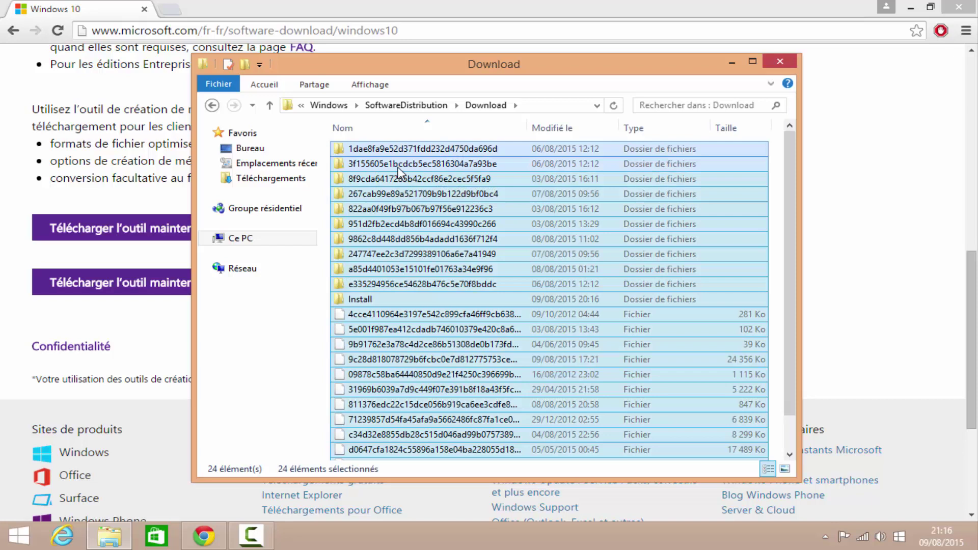
key("Delete")
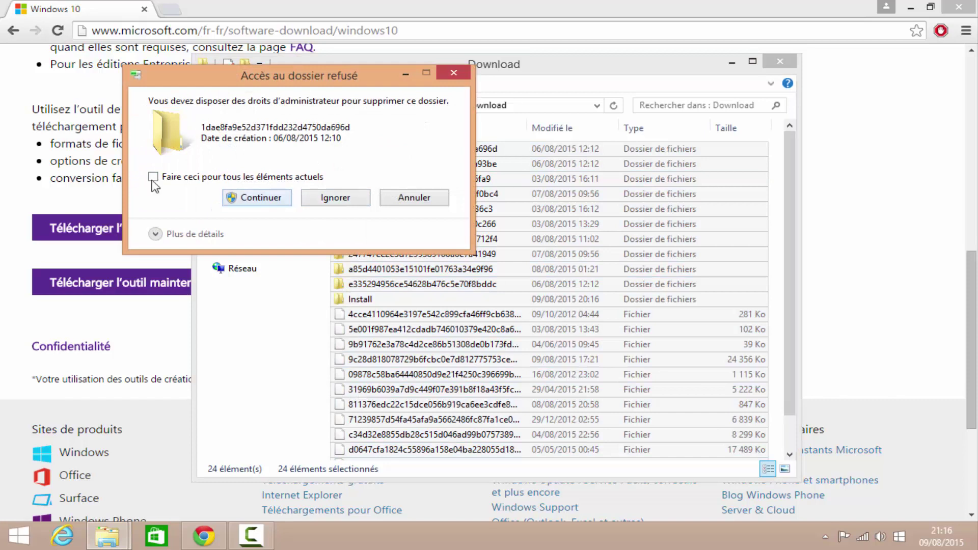
left_click(153, 177)
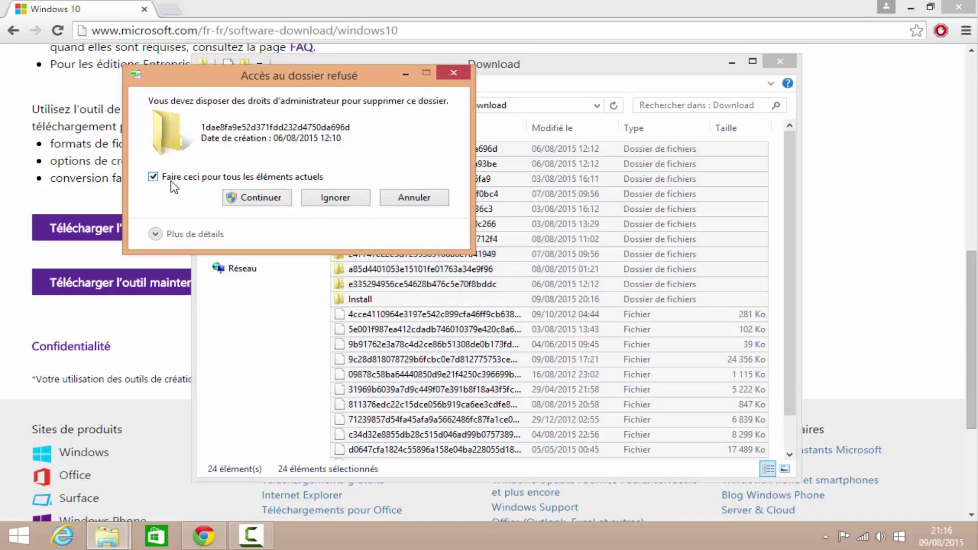
left_click(262, 199)
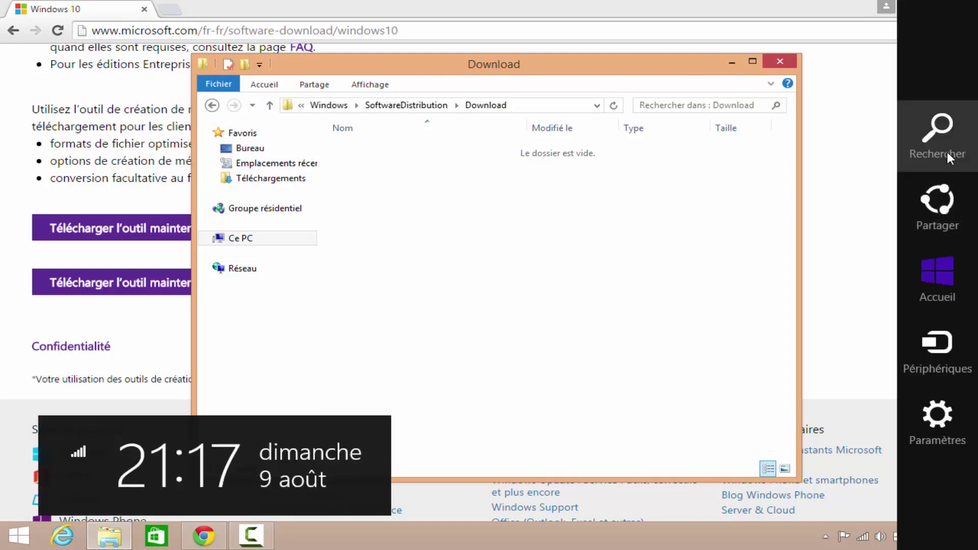
- Search for cmd and run Invite de commandes as administrator
left_click(947, 152)
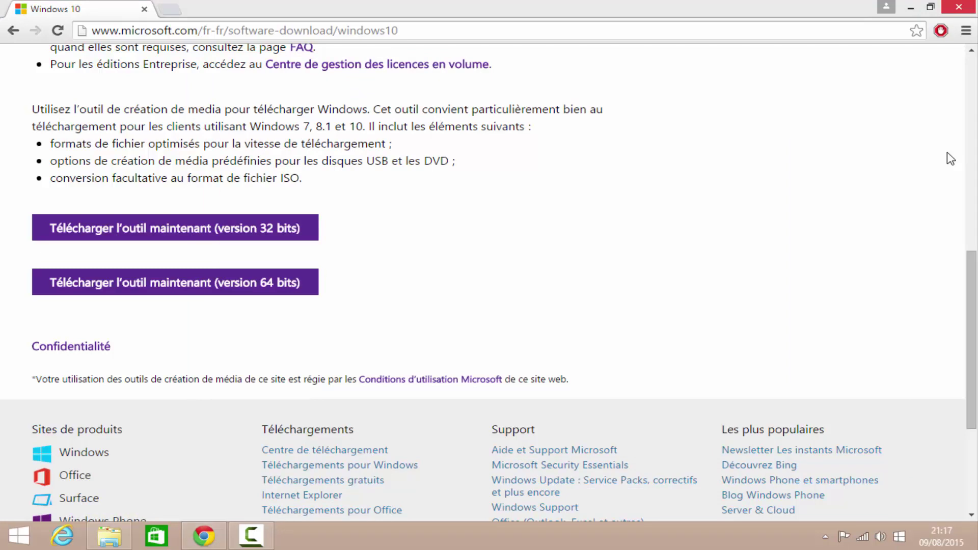
key("super+s")
type("cmd")
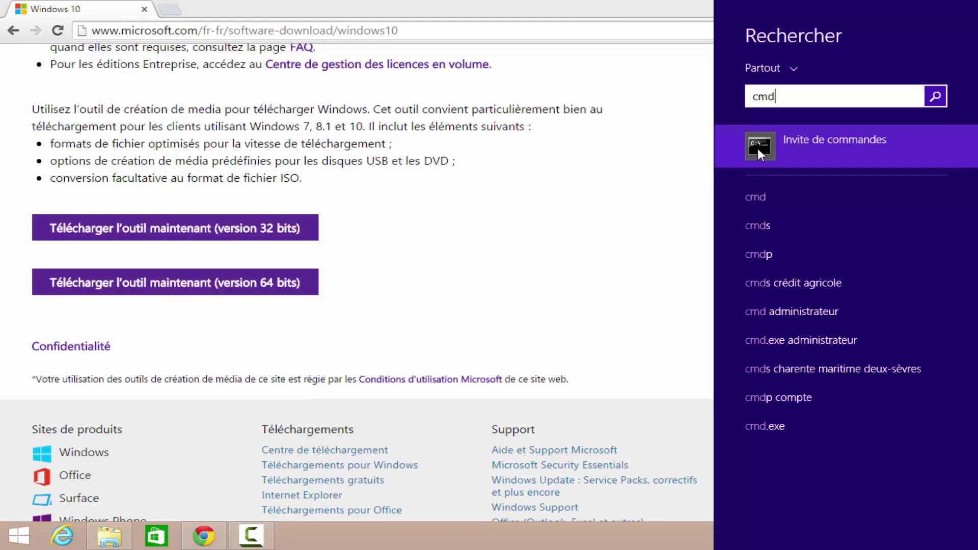
right_click(757, 148)
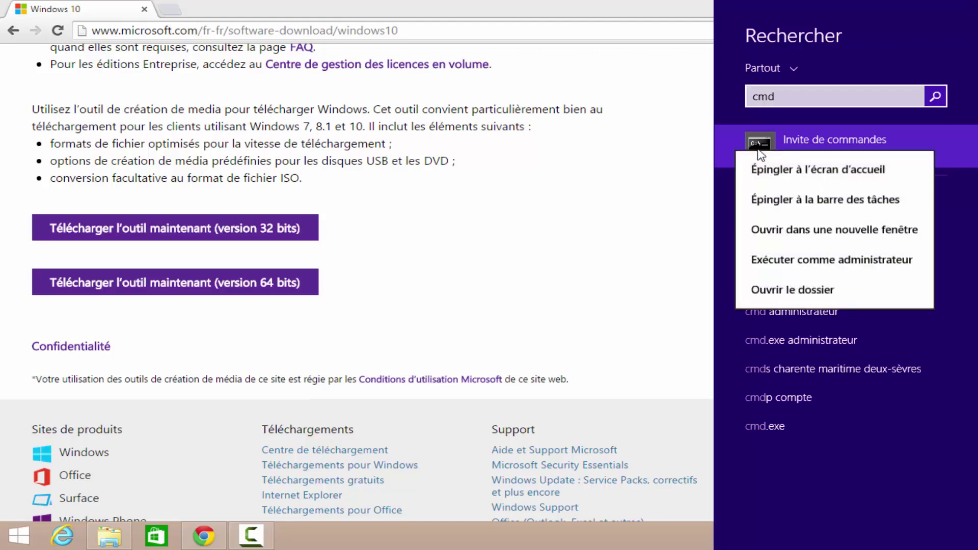
left_click(793, 261)
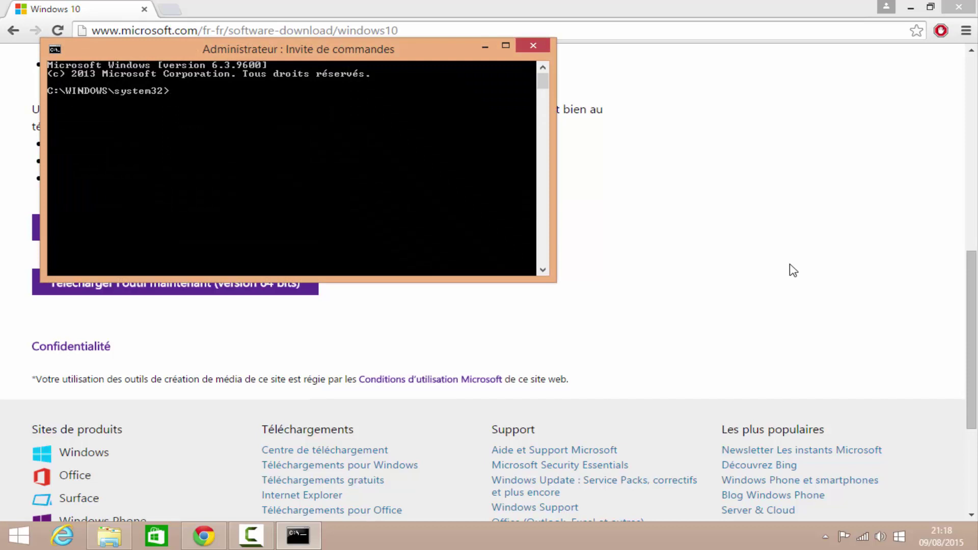
- Run wuauclt.exe/updatenow at the C:\WINDOWS\system32> administrator prompt
type("wuauclt.exe")
type("/updatenow")
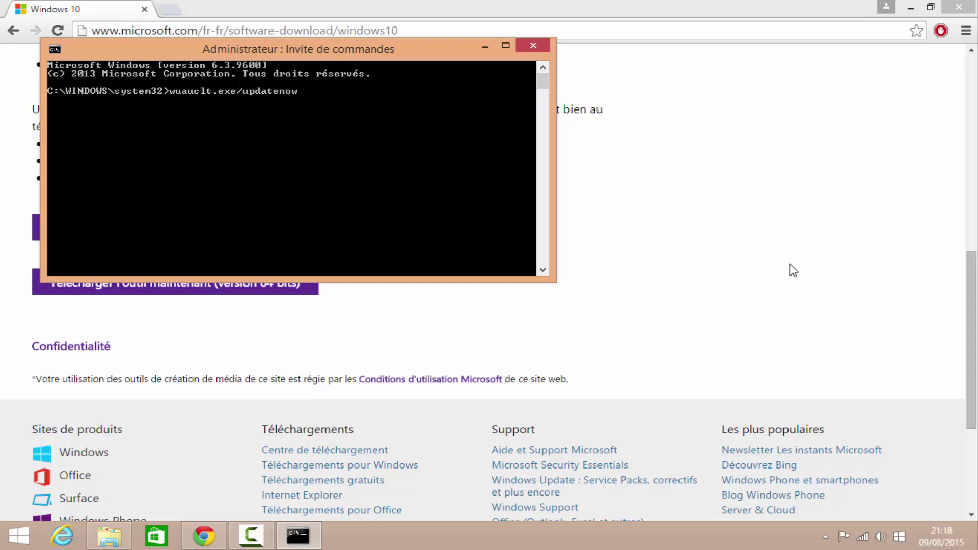
key("Return")
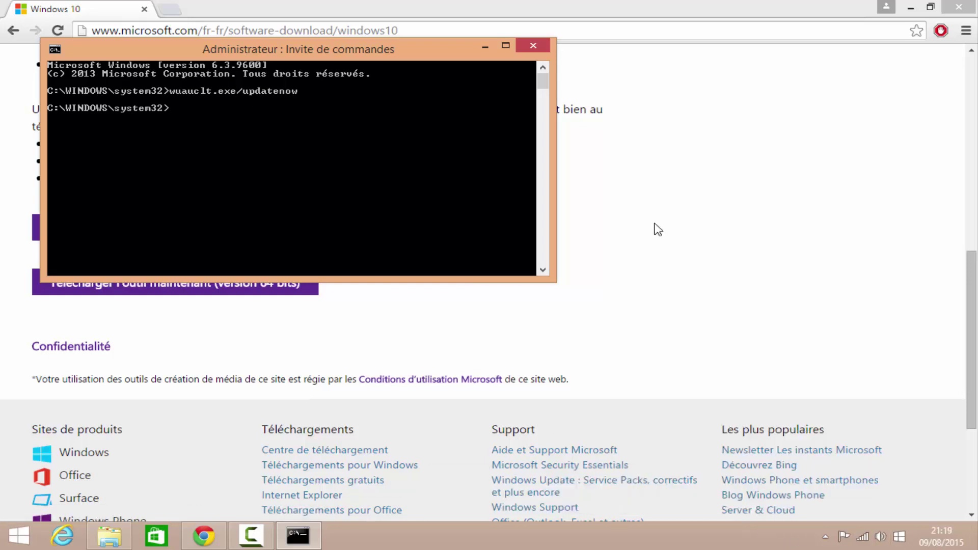
- Open Control Panel from the Start right-click menu and go to Système et sécurité > Windows Update
left_click(16, 539)
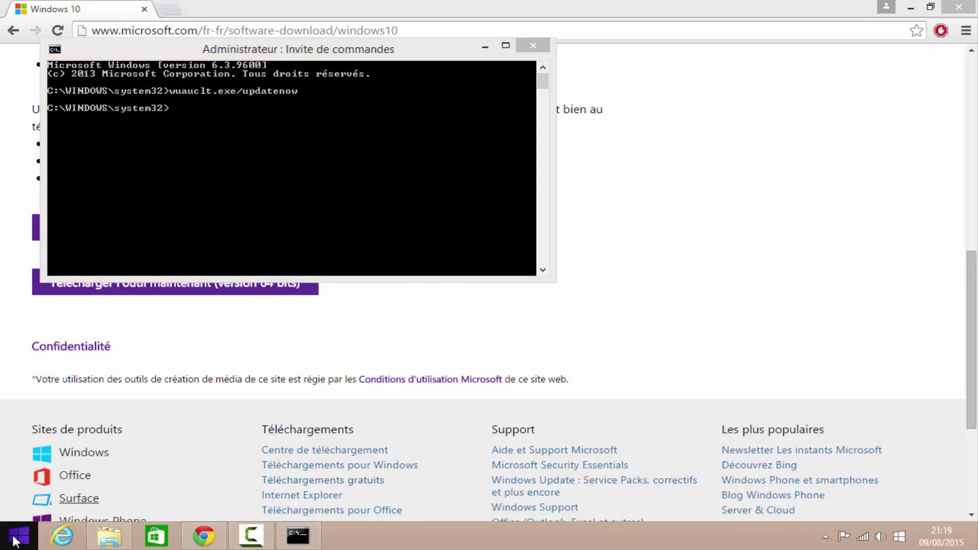
right_click(15, 540)
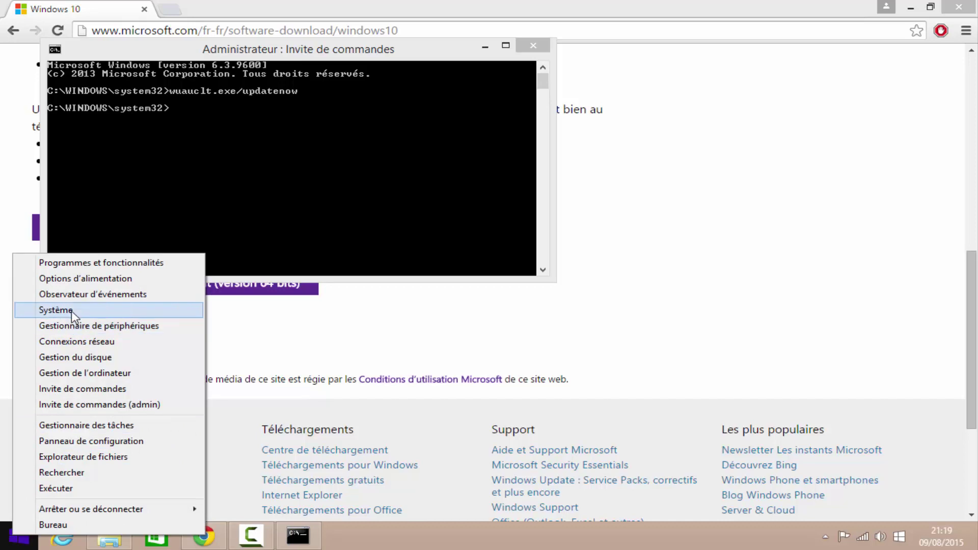
left_click(112, 442)
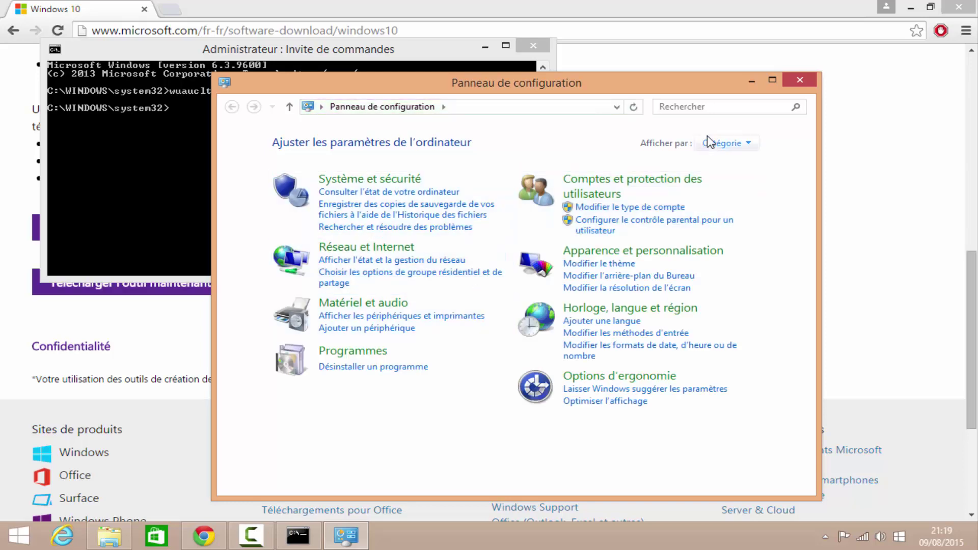
left_click(748, 143)
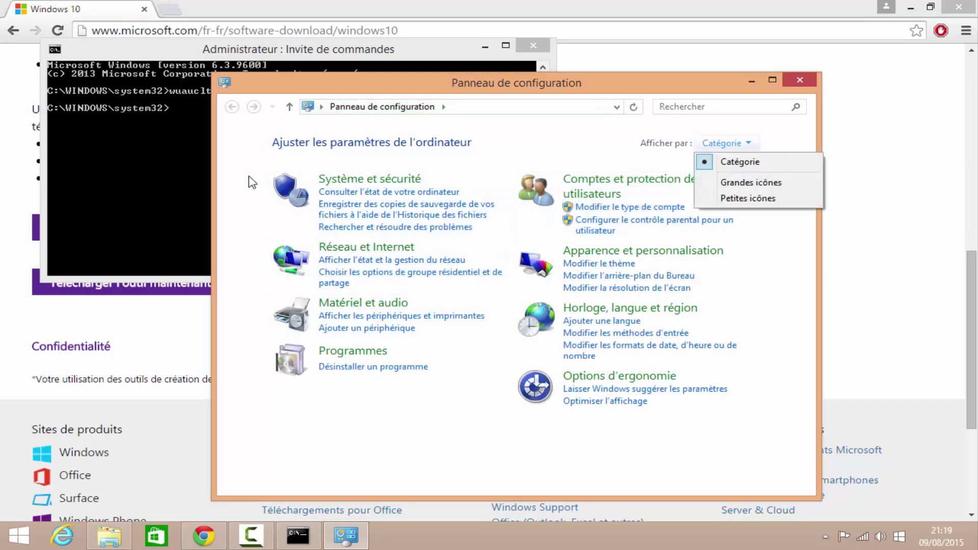
left_click(330, 183)
left_click(330, 183)
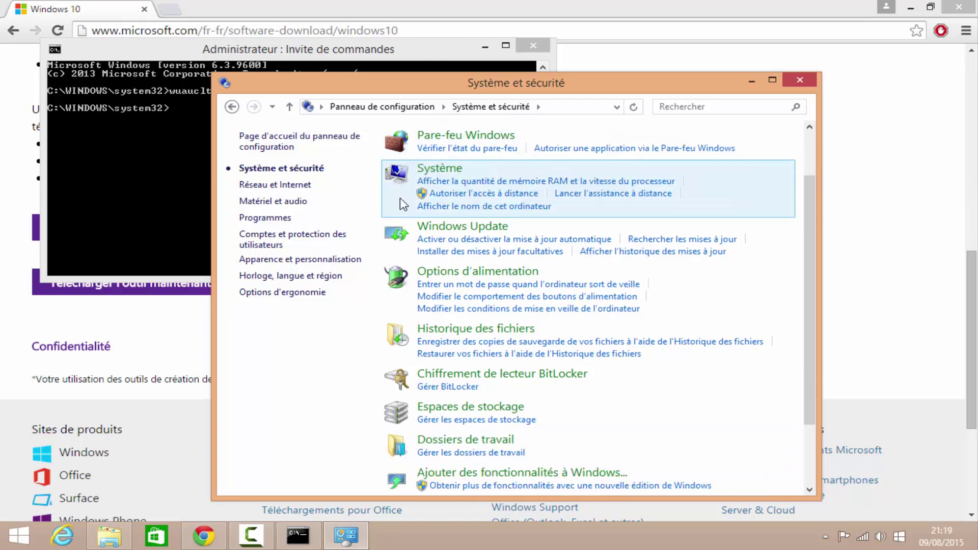
left_click(454, 227)
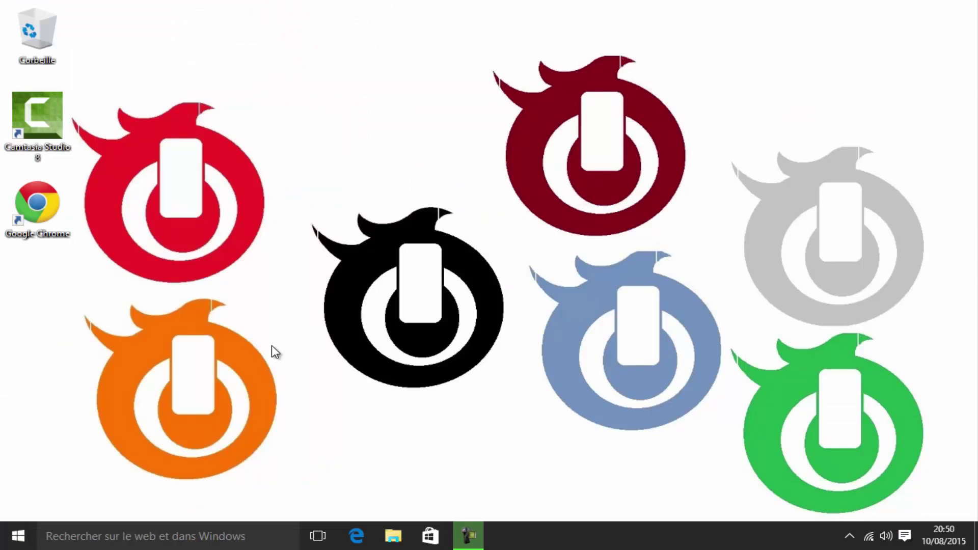
- Look over the Windows 10 Start menu and the Action Center, then close both to return to the desktop
left_click(24, 538)
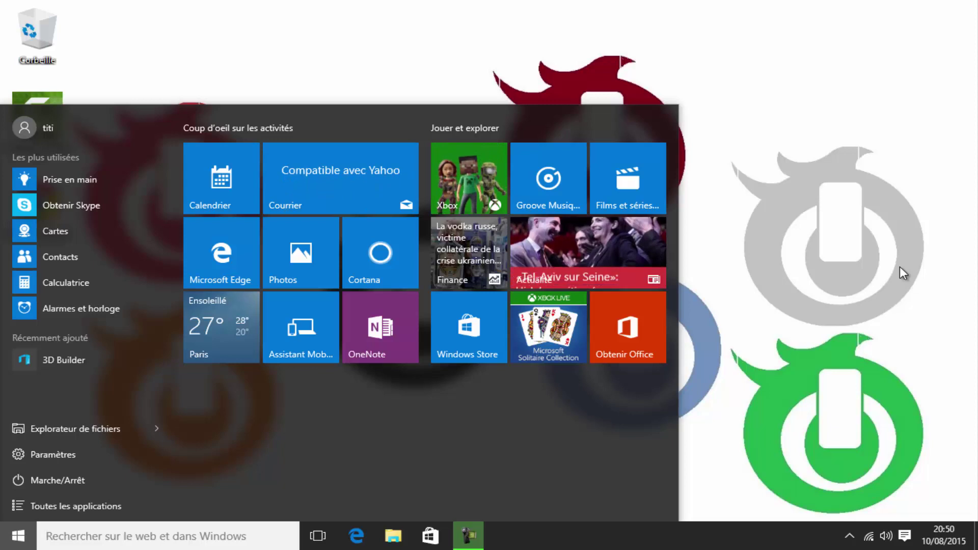
left_click(803, 275)
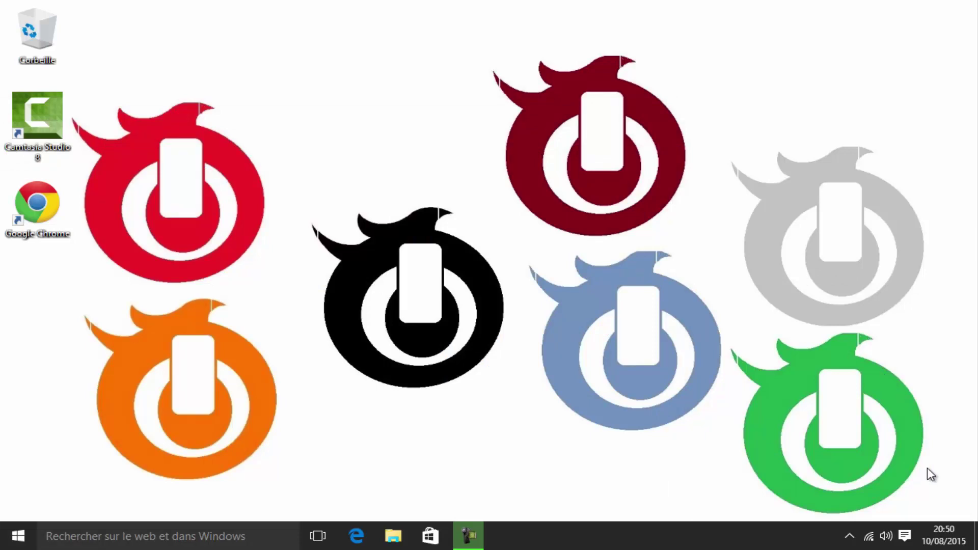
left_click(907, 539)
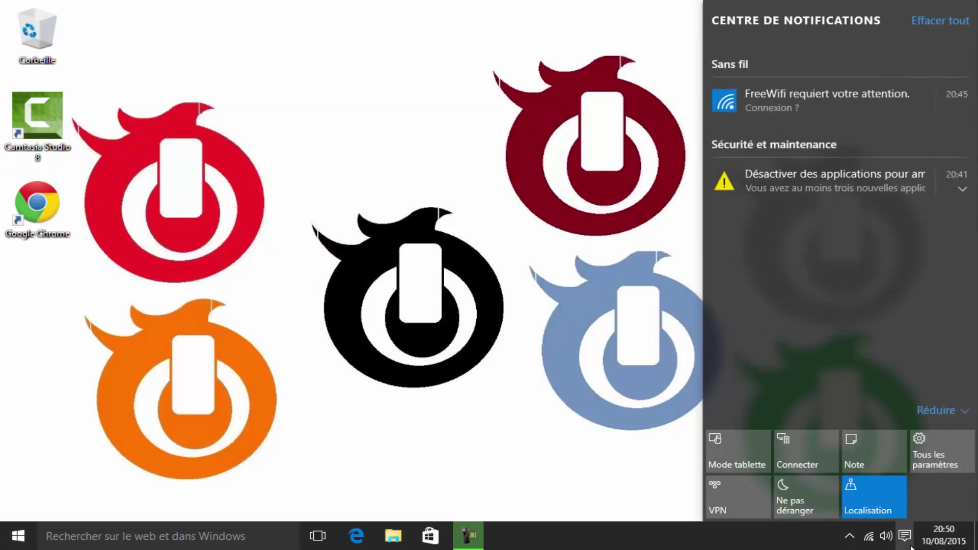
left_click(510, 376)
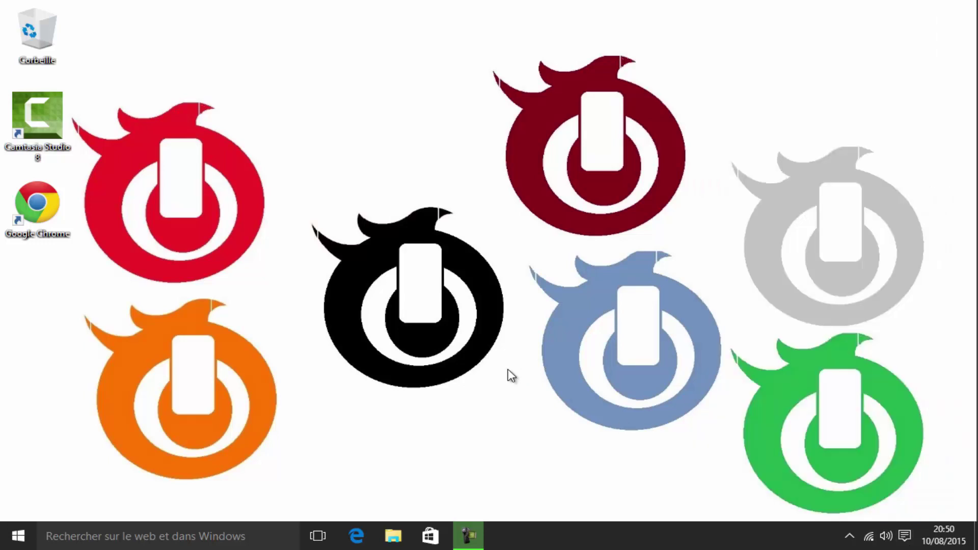